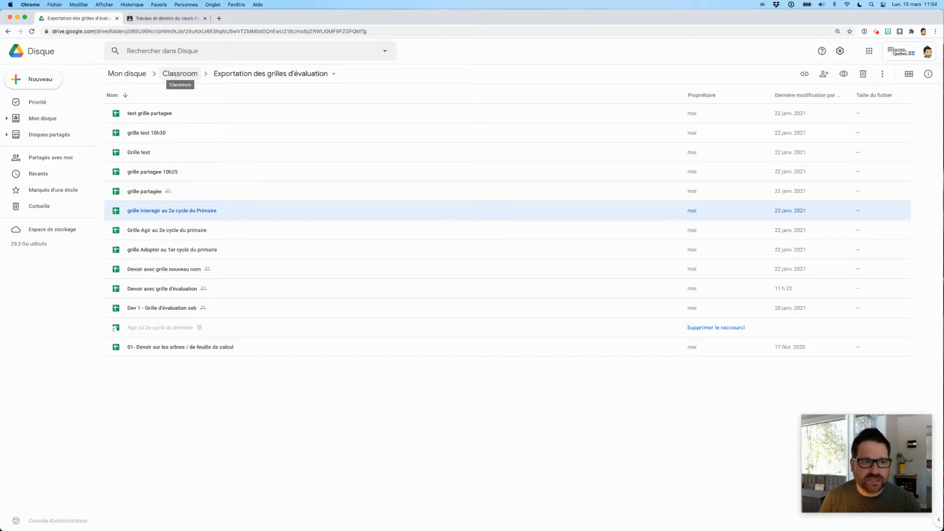
- Open the spreadsheet "grille Interagir au 2e cycle du Primaire" to view the exported evaluation rubric
double_click(189, 215)
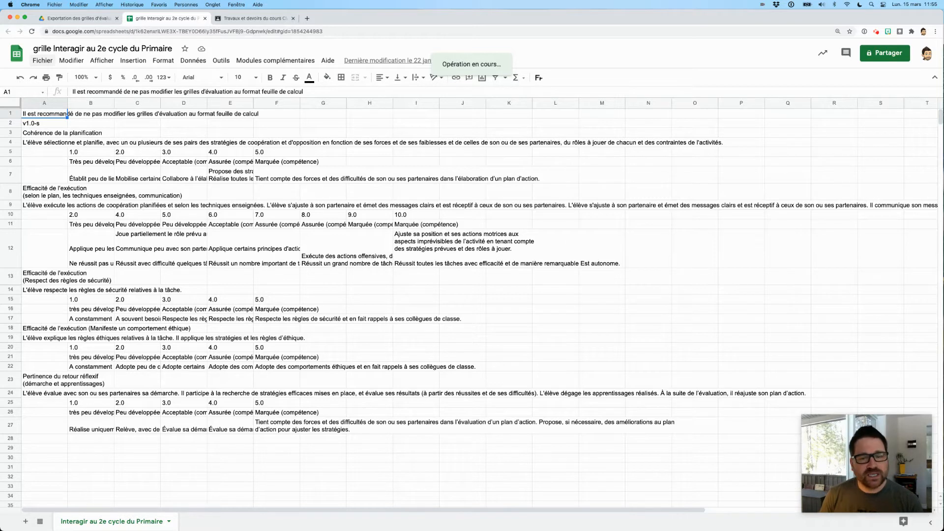
left_click(43, 61)
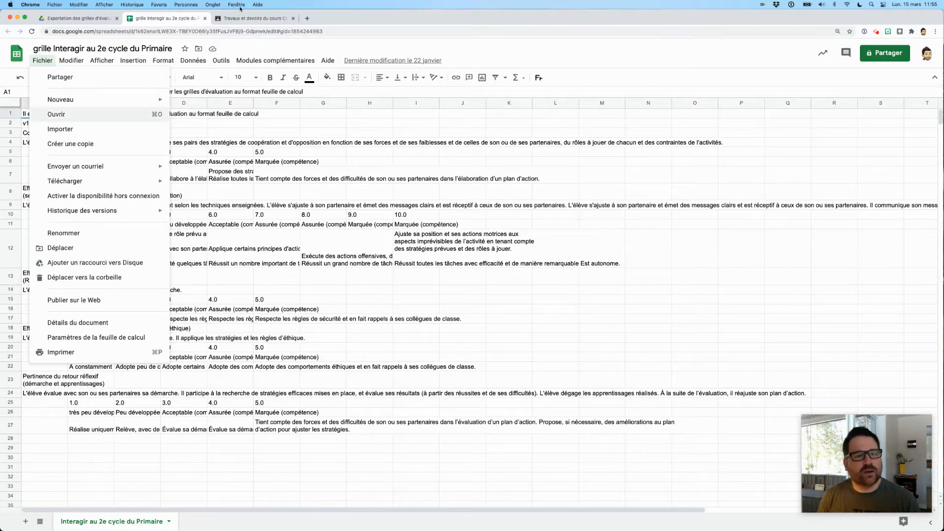
left_click(262, 49)
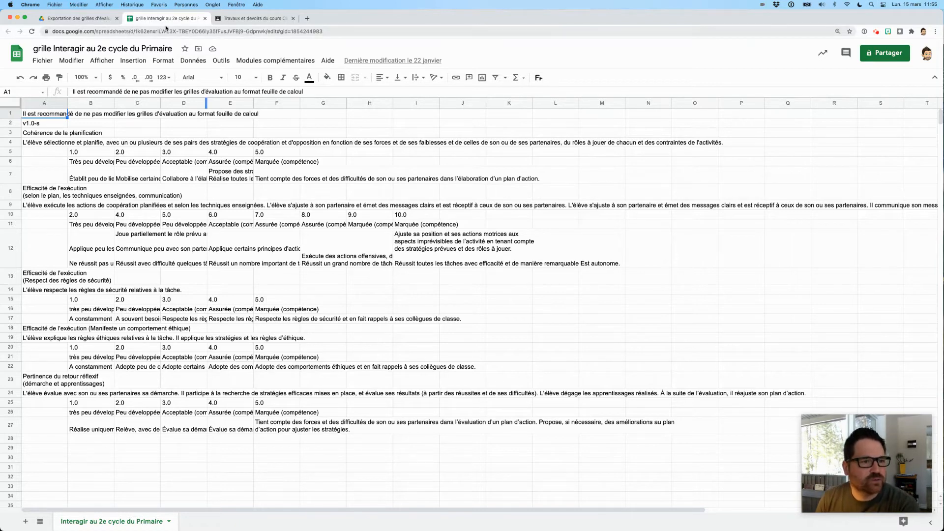
- Switch to Google Classroom and create a new assignment (Devoir) titled "Les courses"
left_click(231, 19)
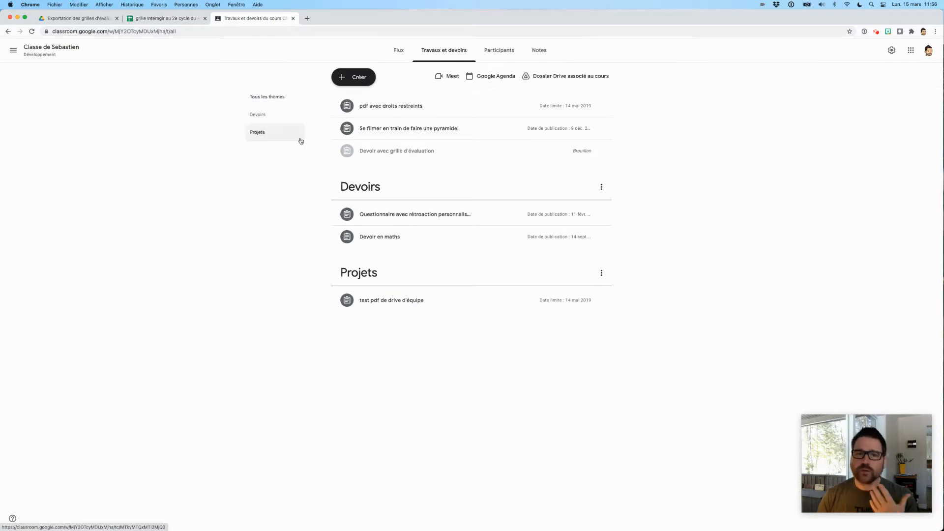
left_click(350, 78)
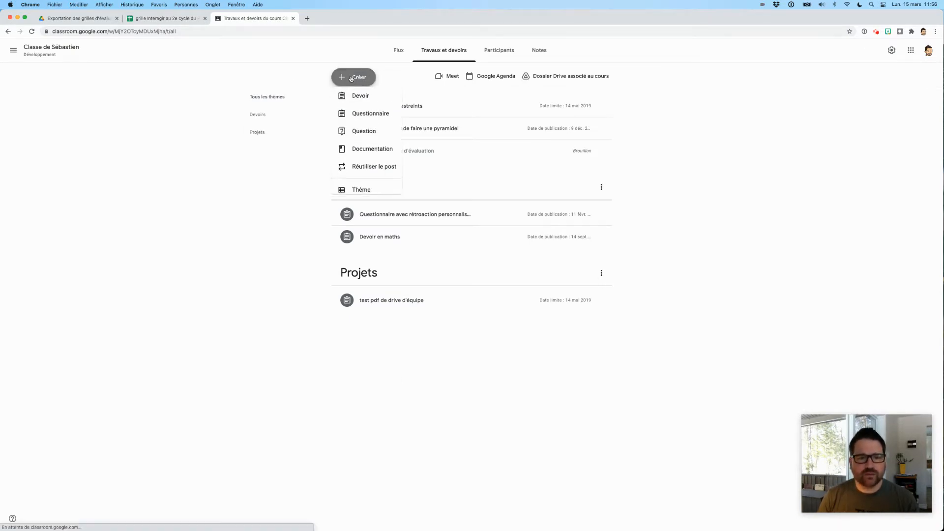
left_click(350, 101)
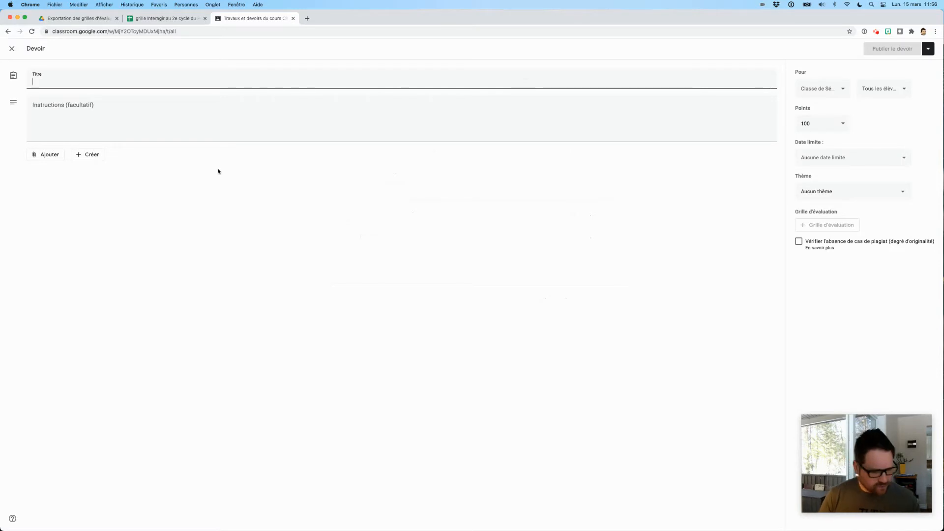
type("Les courses")
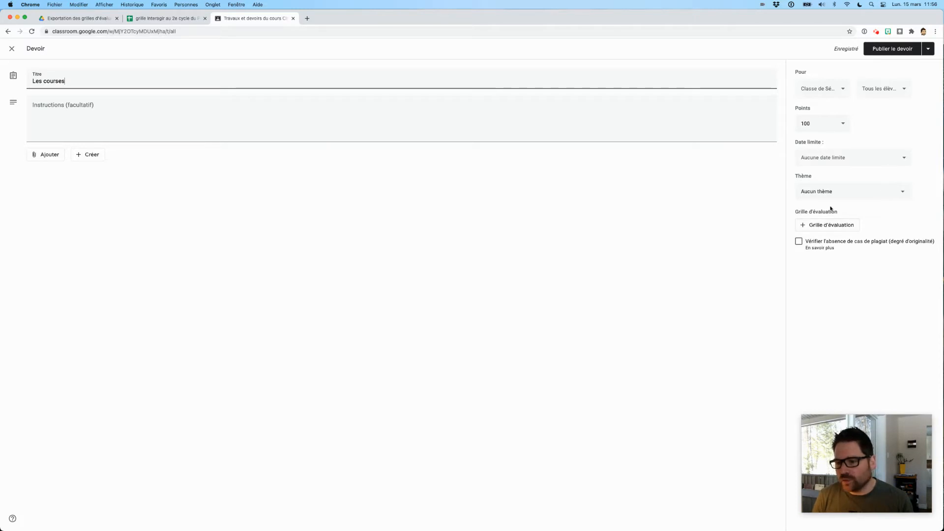
- Start importing a rubric from Sheets into the assignment and open the Classroom folder in Mon Drive, with folders sorted by name
left_click(846, 225)
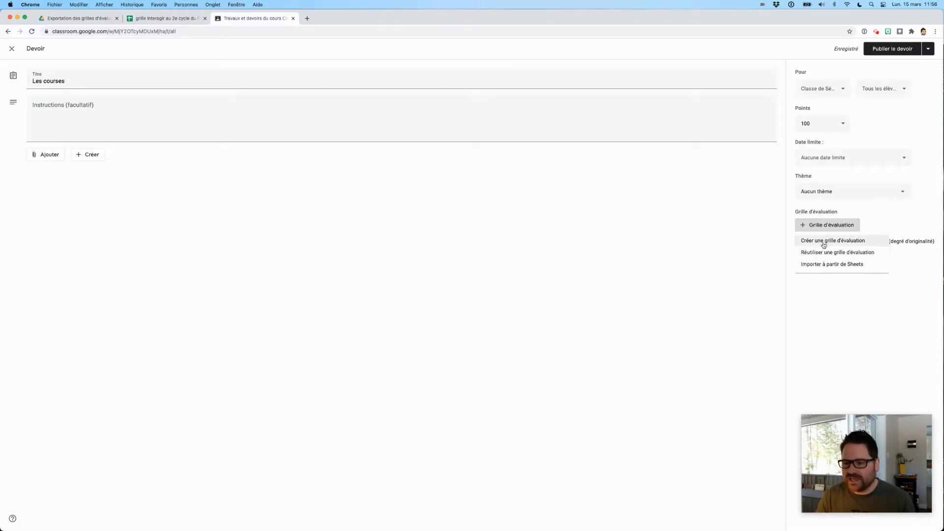
left_click(843, 267)
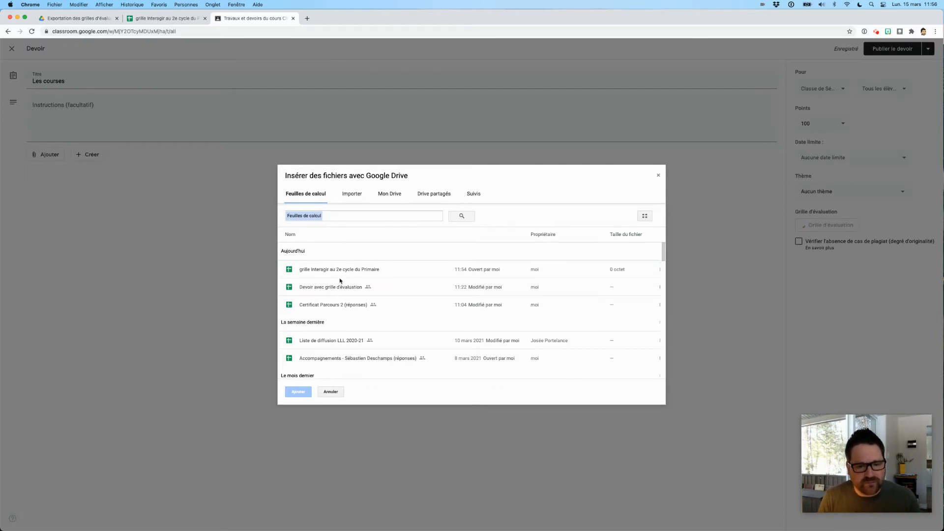
left_click(314, 270)
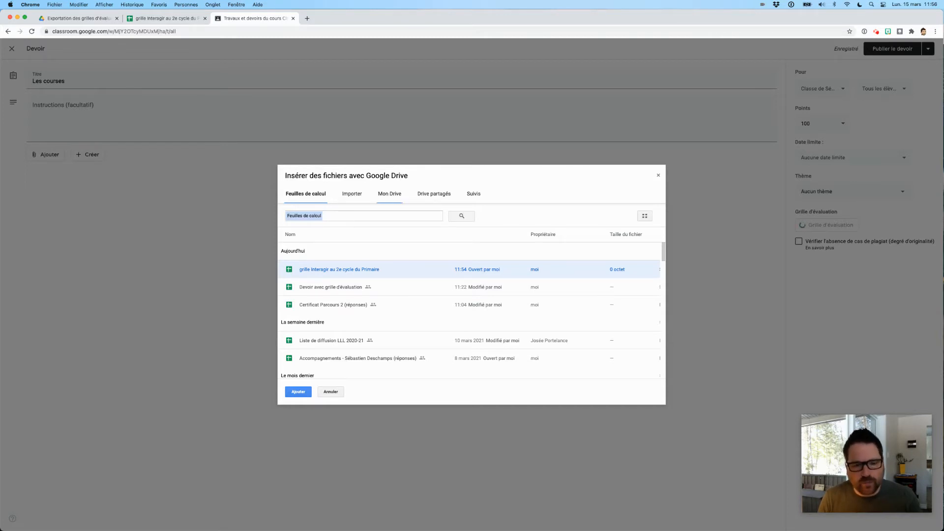
left_click(389, 193)
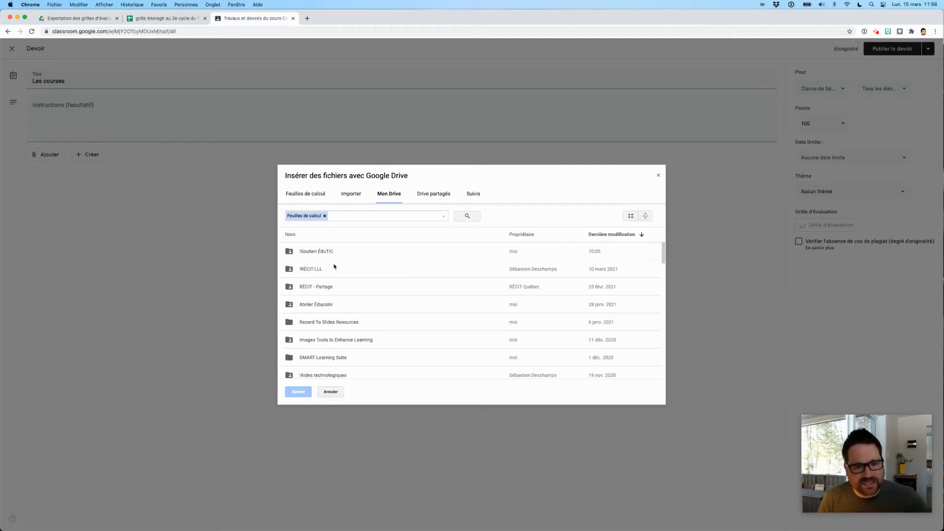
scroll(318, 266, "down", 10)
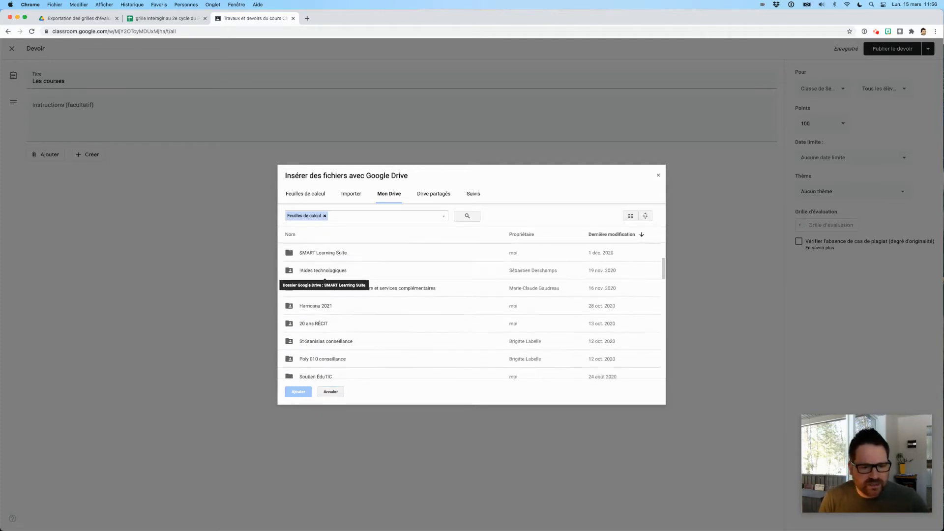
scroll(324, 273, "up", 3)
left_click(289, 237)
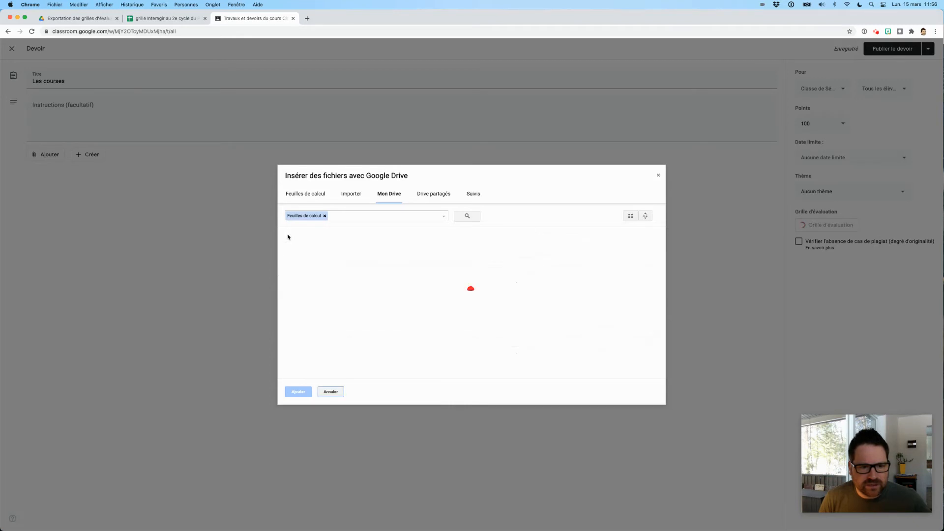
scroll(346, 275, "down", 5)
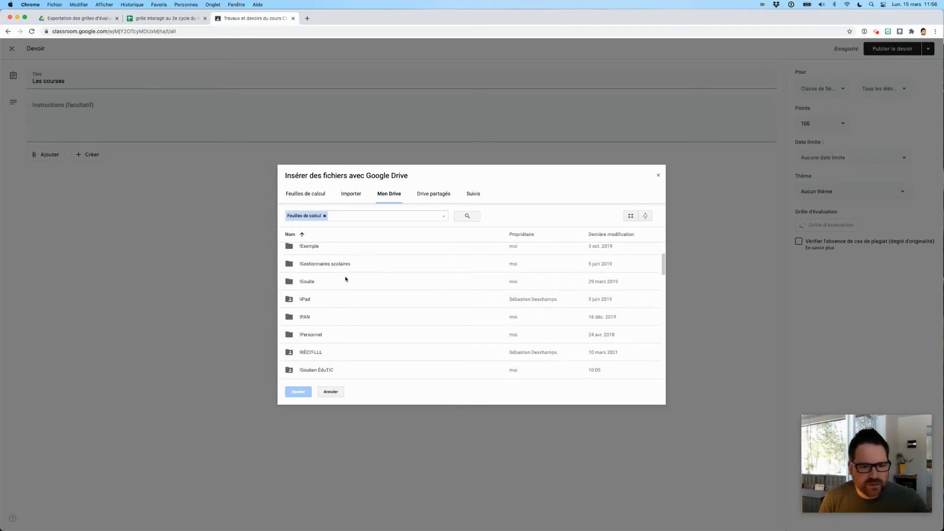
scroll(308, 341, "down", 6)
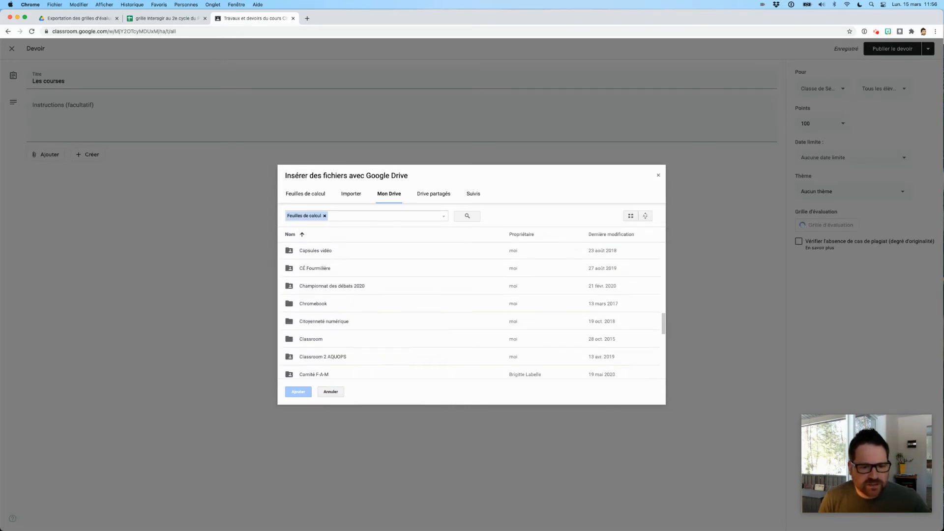
double_click(309, 342)
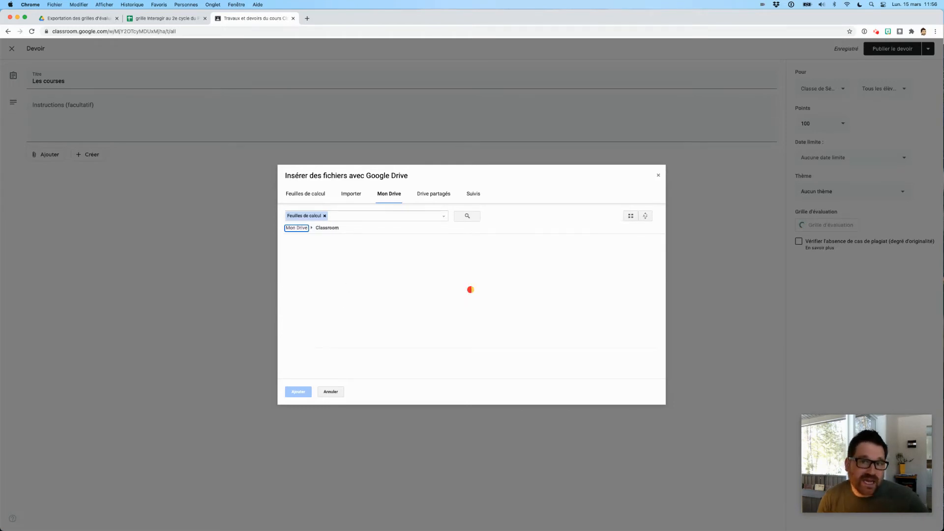
- Find and open the "Exportation des grilles d'évaluation" folder inside the Classroom folder
scroll(341, 340, "down", 10)
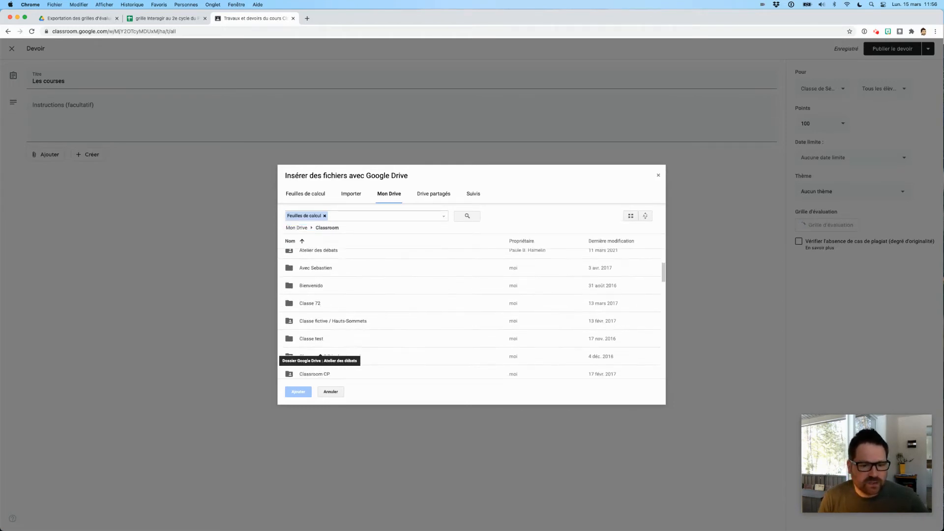
scroll(340, 343, "down", 10)
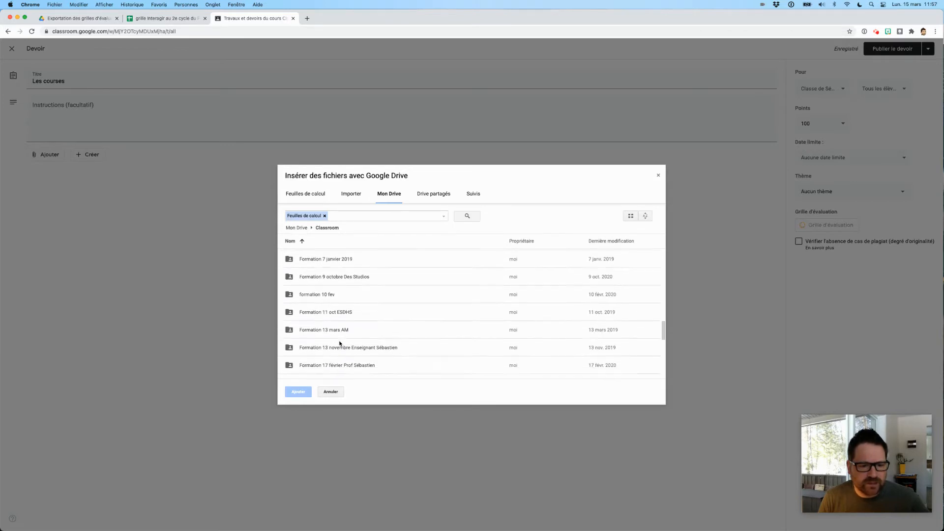
scroll(339, 343, "down", 8)
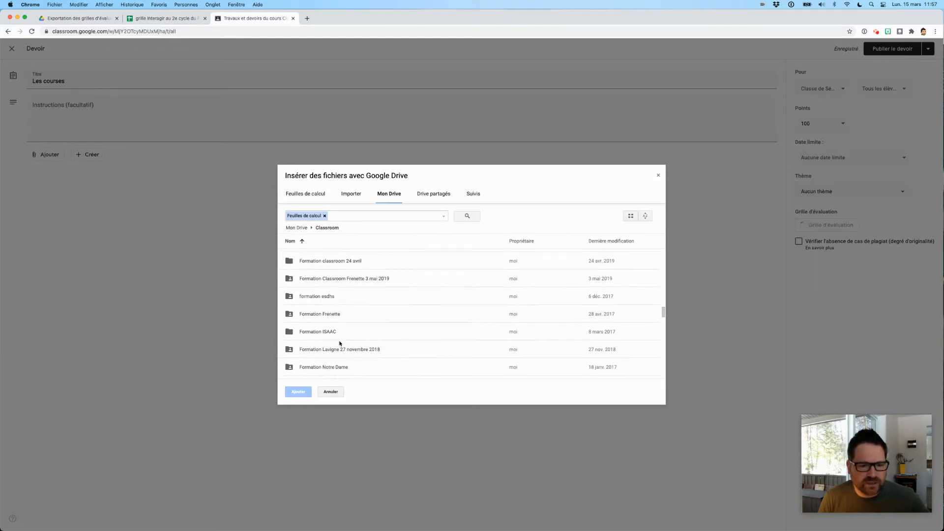
scroll(339, 343, "down", 10)
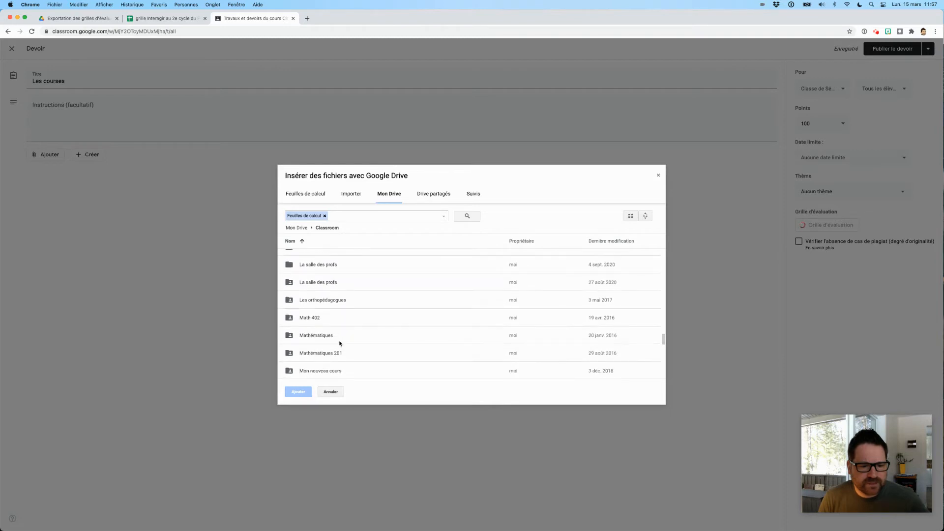
scroll(339, 343, "down", 5)
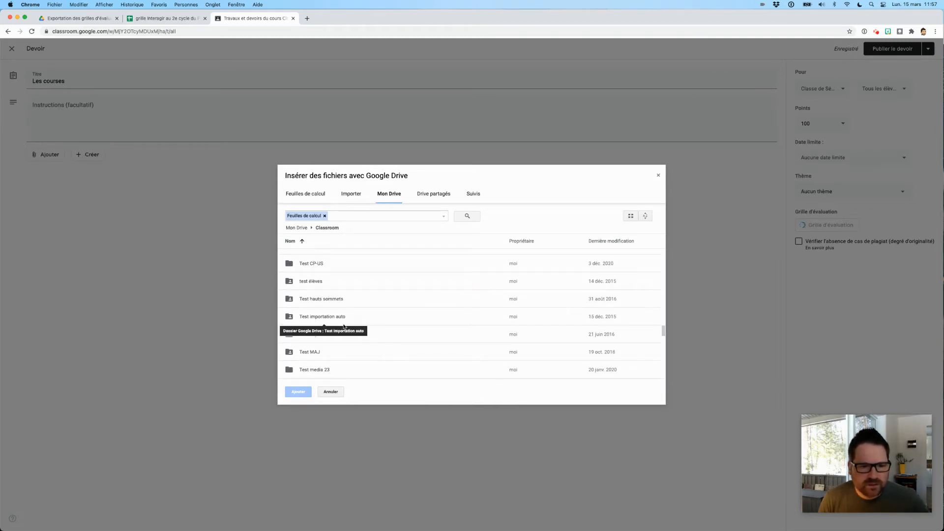
scroll(340, 343, "down", 6)
scroll(340, 324, "up", 15)
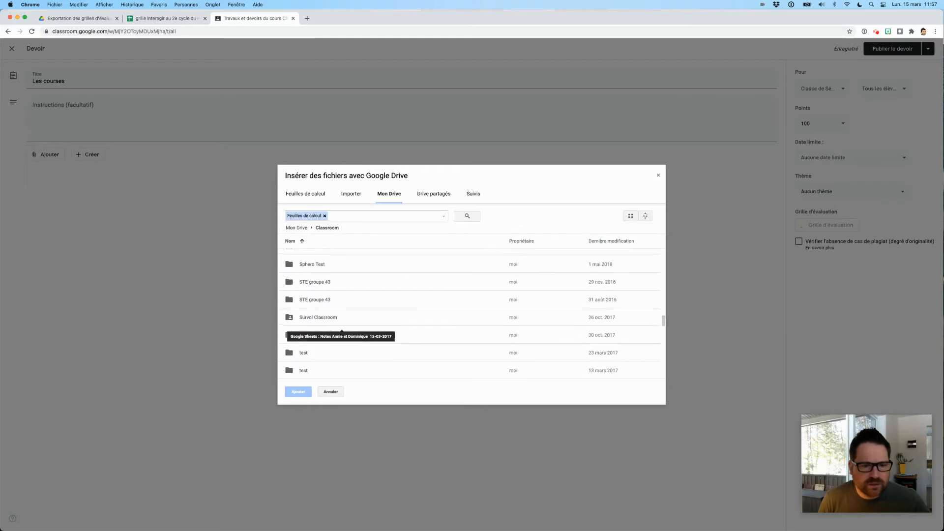
scroll(471, 314, "up", 5)
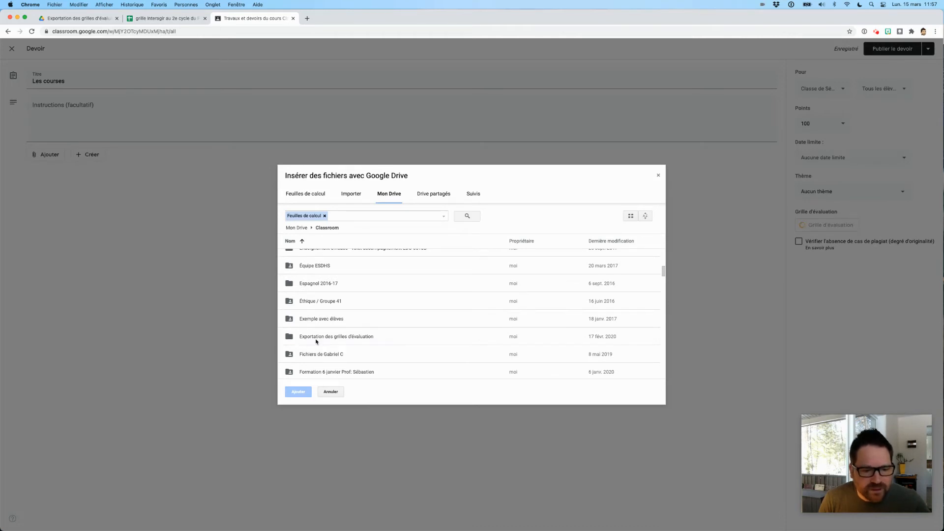
double_click(310, 337)
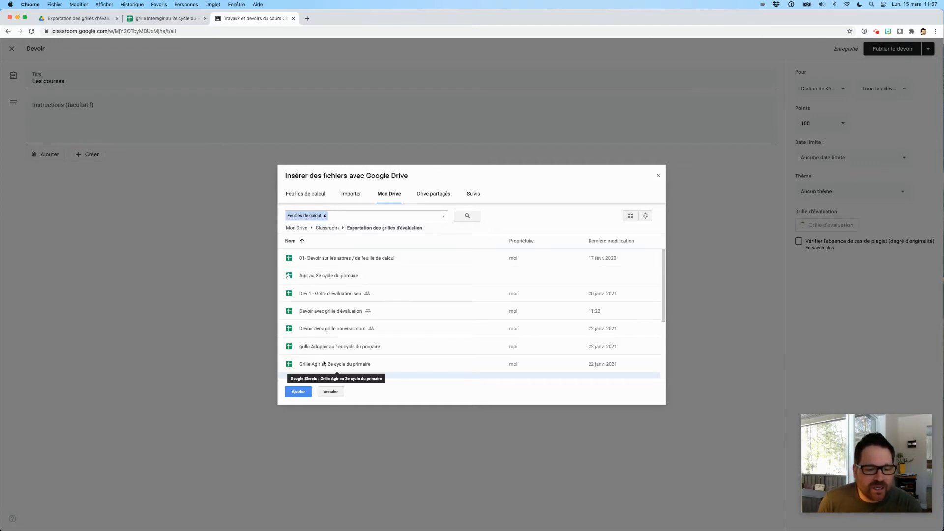
- Import the spreadsheet "grille Interagir au 2e cycle du Primaire" as the assignment's rubric
scroll(392, 323, "down", 3)
left_click(375, 321)
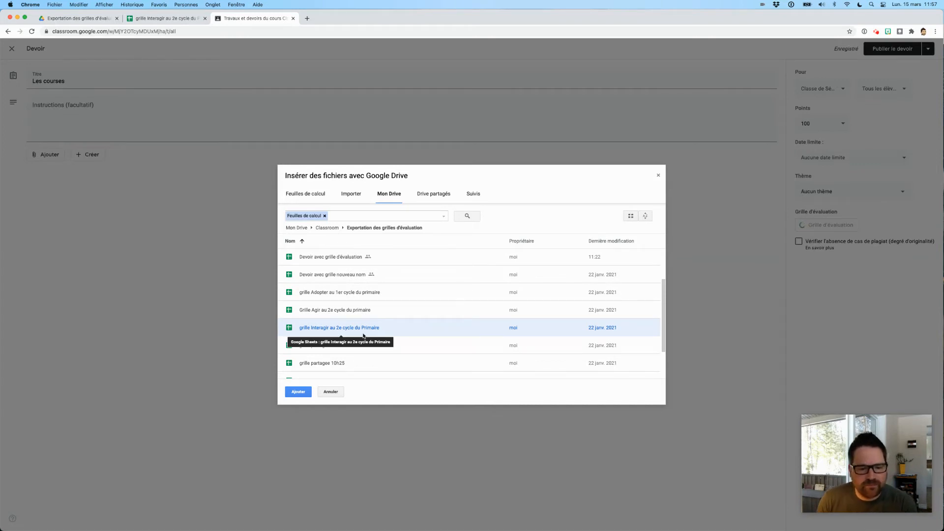
left_click(298, 392)
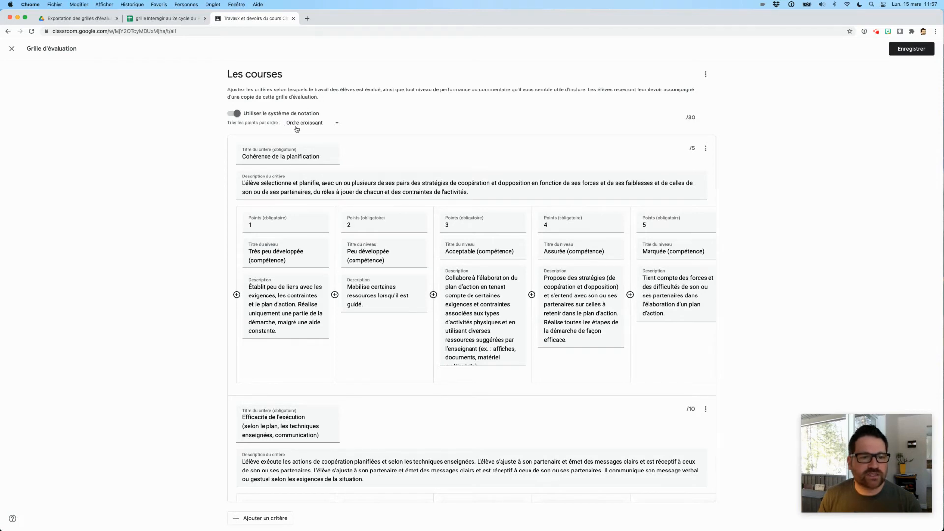
- Check the points sorting options, keep "Ordre croissant", and try to save the imported rubric
left_click(321, 124)
left_click(380, 109)
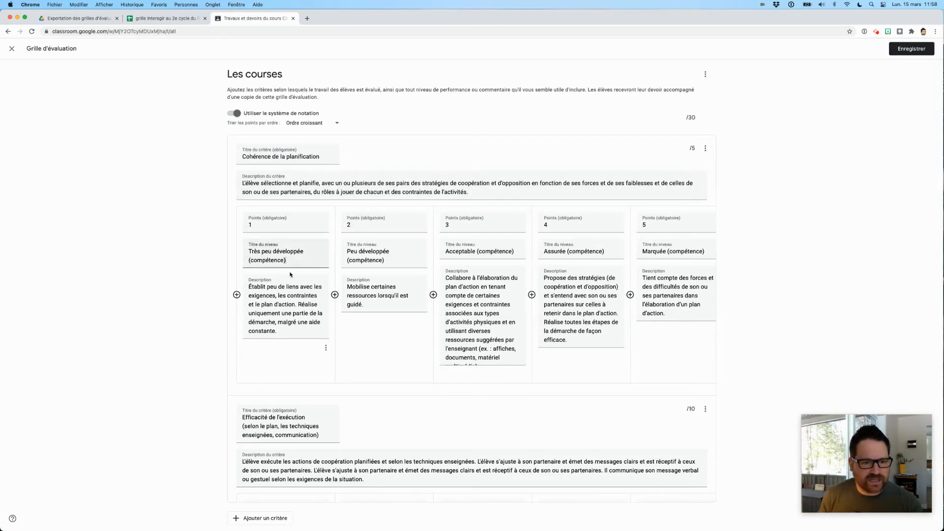
left_click(296, 333)
key("BackSpace")
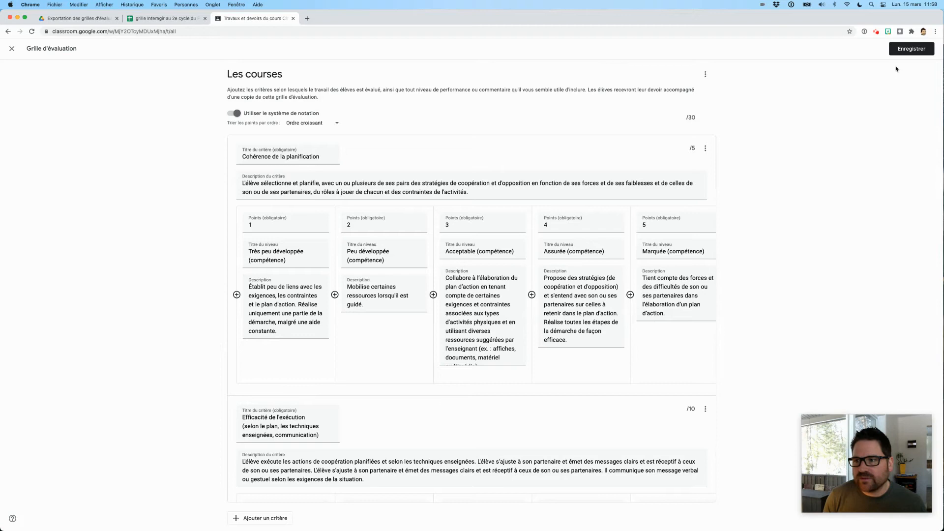
left_click(909, 51)
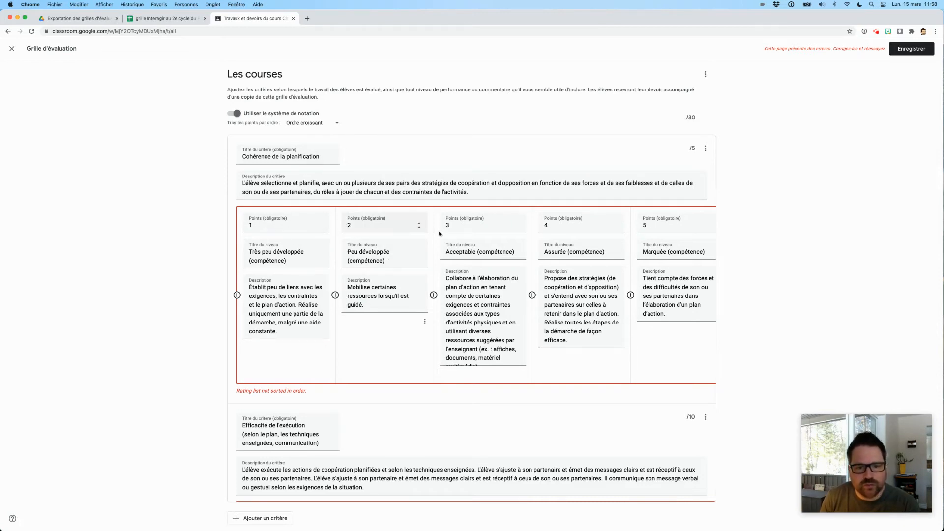
- Switch the rubric's points sorting to descending order and back to "Ordre croissant"
left_click(312, 125)
left_click(315, 141)
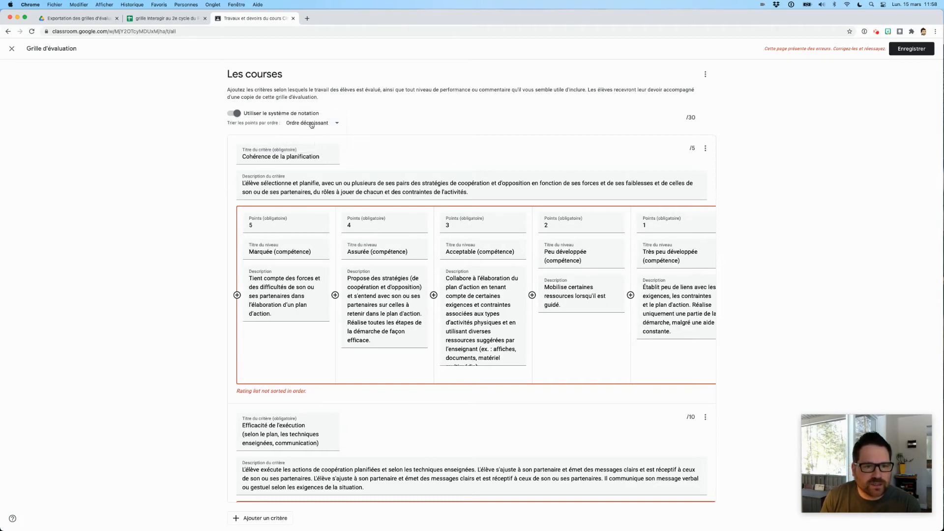
left_click(312, 125)
left_click(310, 103)
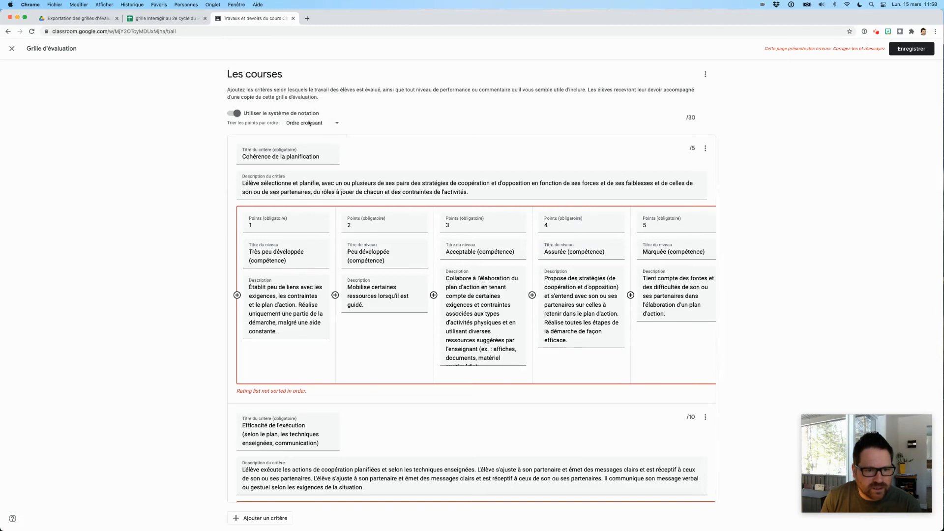
- Change each level's points in the "Cohérence de la planification" criterion by one and restore them to 1, 2, 3, 4 and 5
left_click(319, 226)
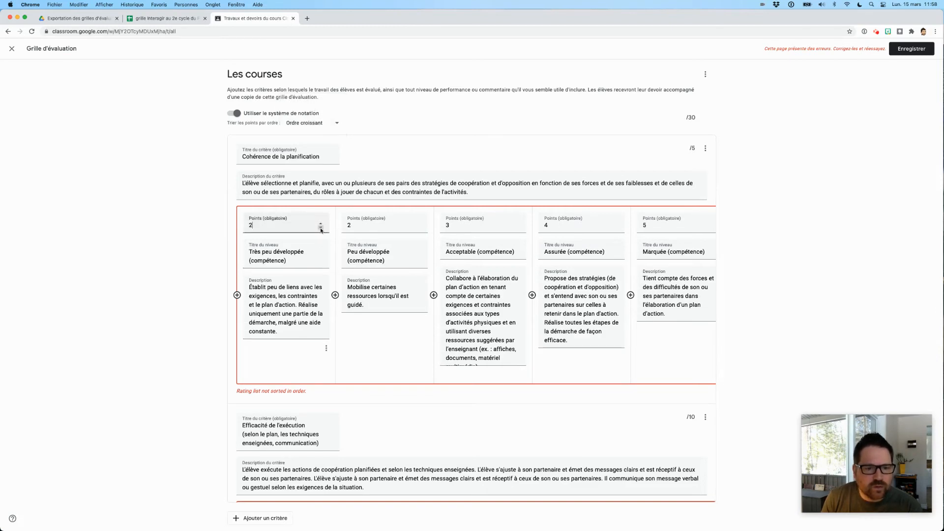
left_click(422, 226)
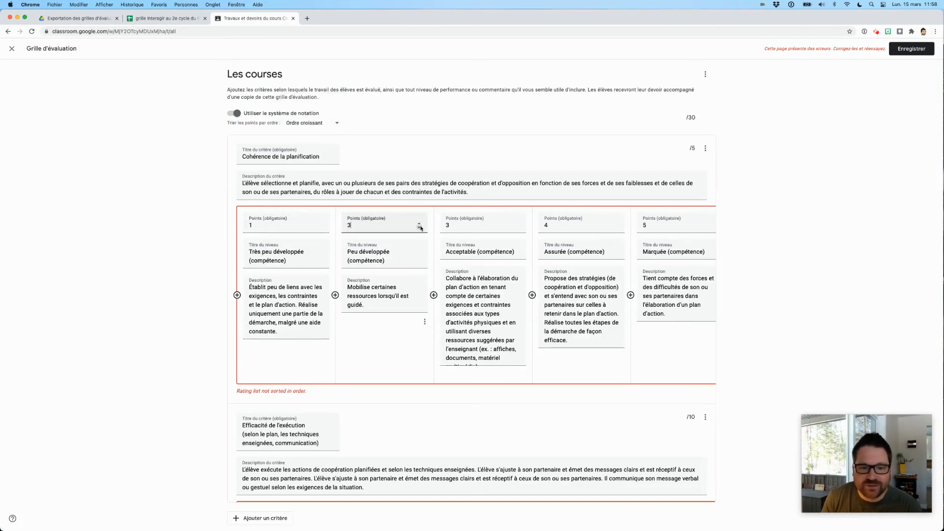
left_click(514, 228)
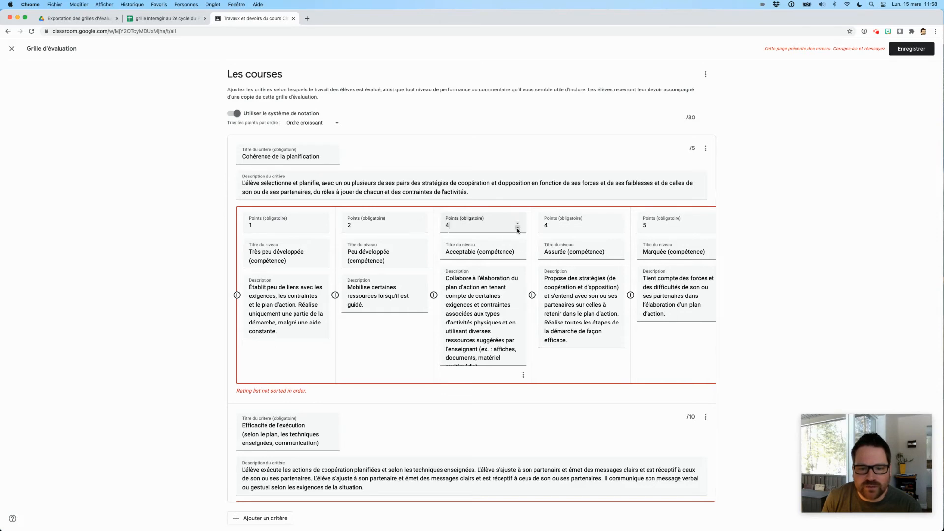
left_click(614, 225)
left_click(715, 226)
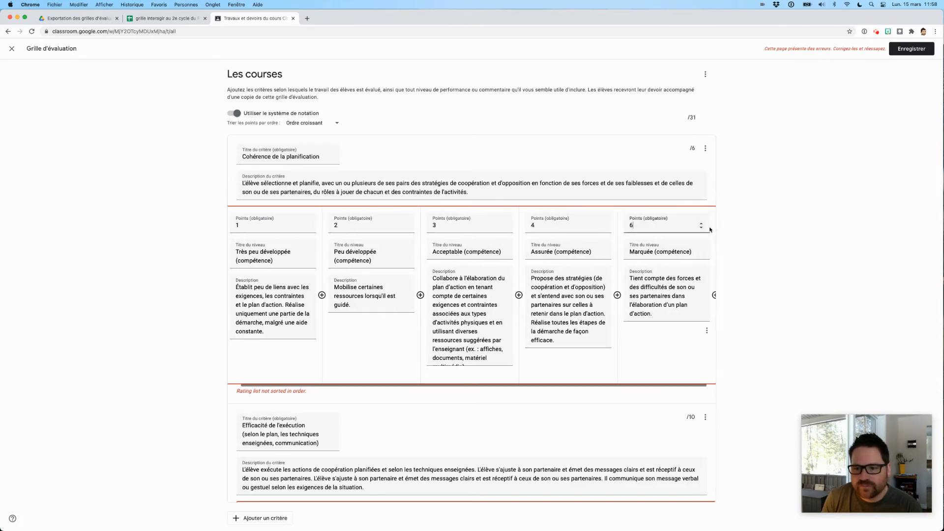
left_click(186, 364)
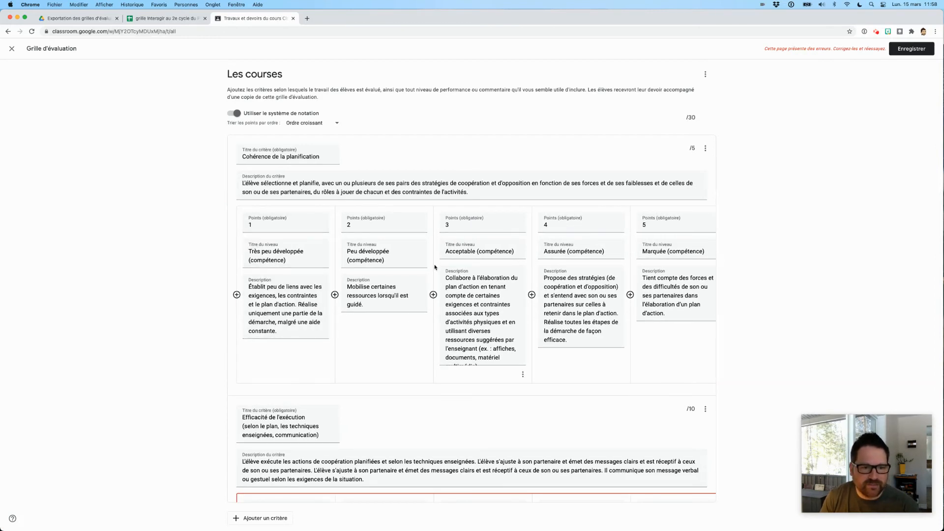
- Change and restore the points 2, 4, 5, 6 and 7 in the "Efficacité de l'exécution" criterion on plan, techniques and communication
scroll(322, 293, "down", 6)
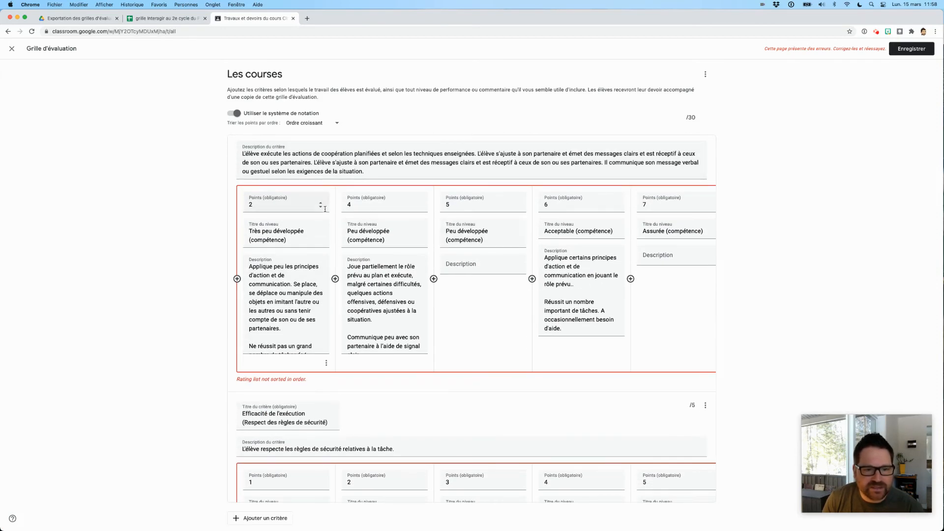
left_click(319, 206)
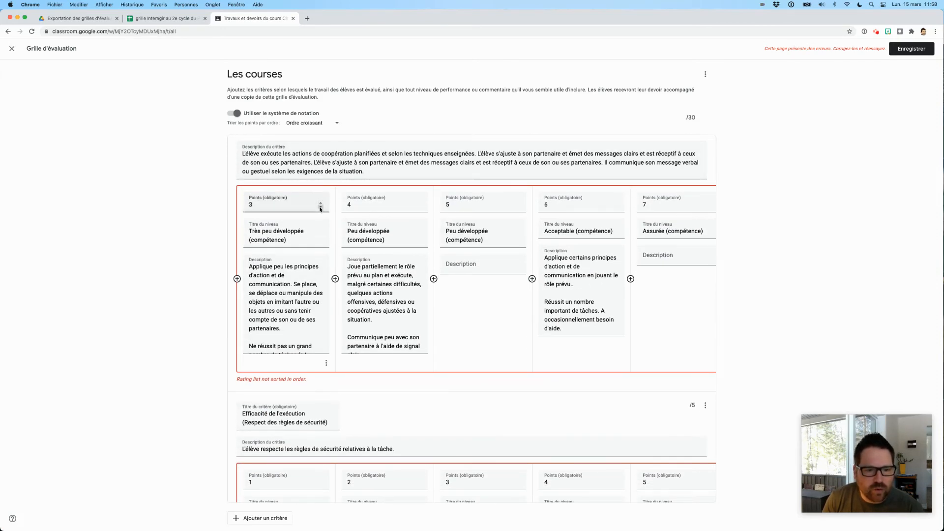
left_click(418, 206)
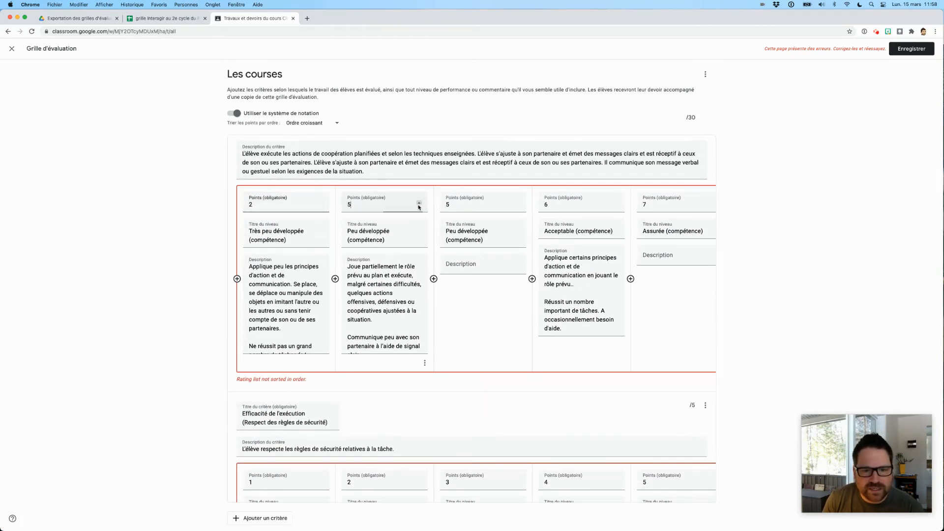
left_click(518, 206)
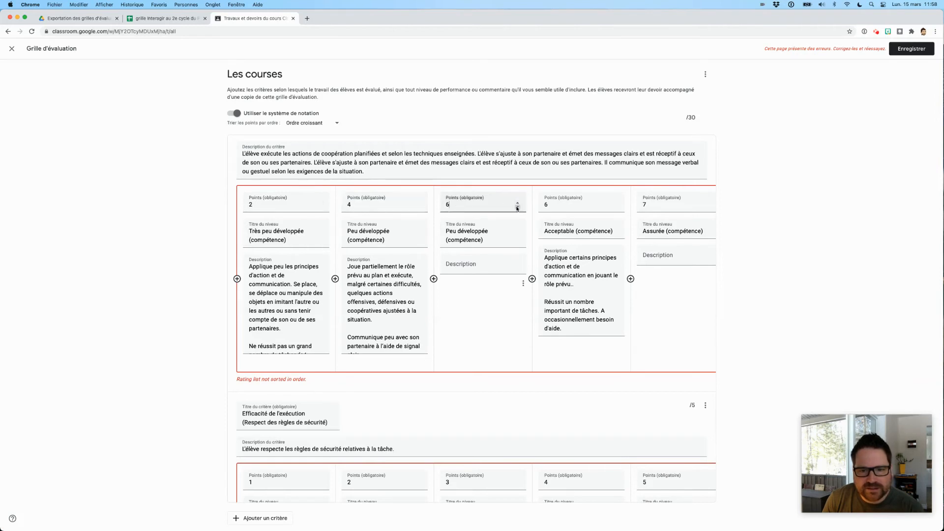
left_click(615, 205)
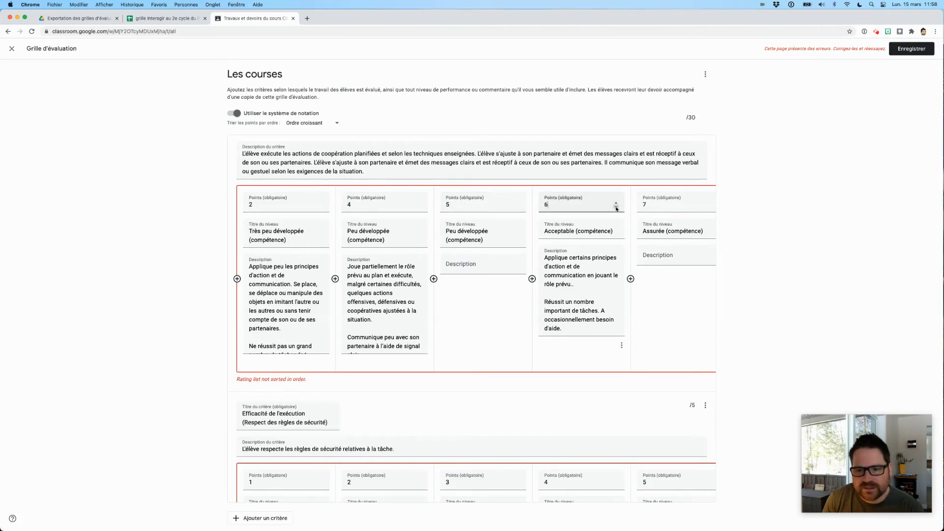
left_click(714, 203)
left_click(703, 207)
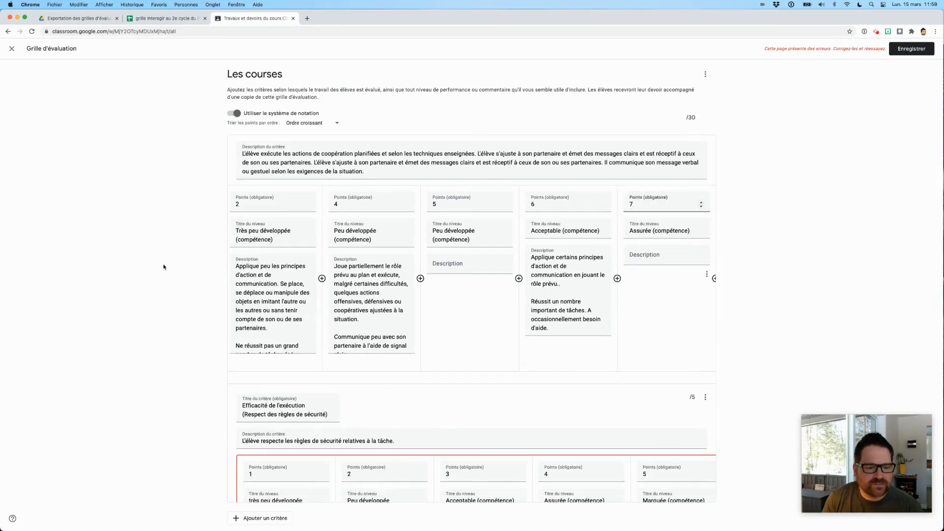
- Delete the two "Efficacité de l'exécution" criteria on "Respect des règles de sécurité" and "Manifeste un comportement éthique"
scroll(378, 359, "down", 5)
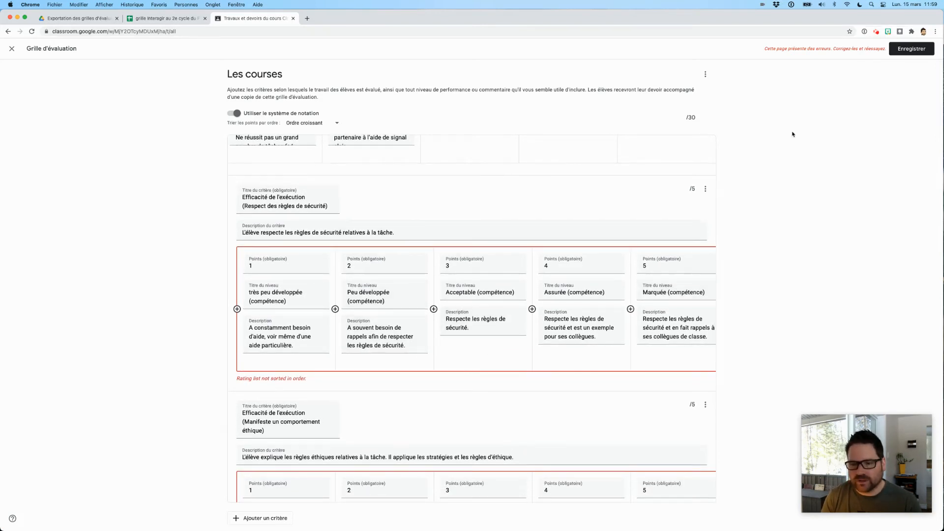
left_click(705, 189)
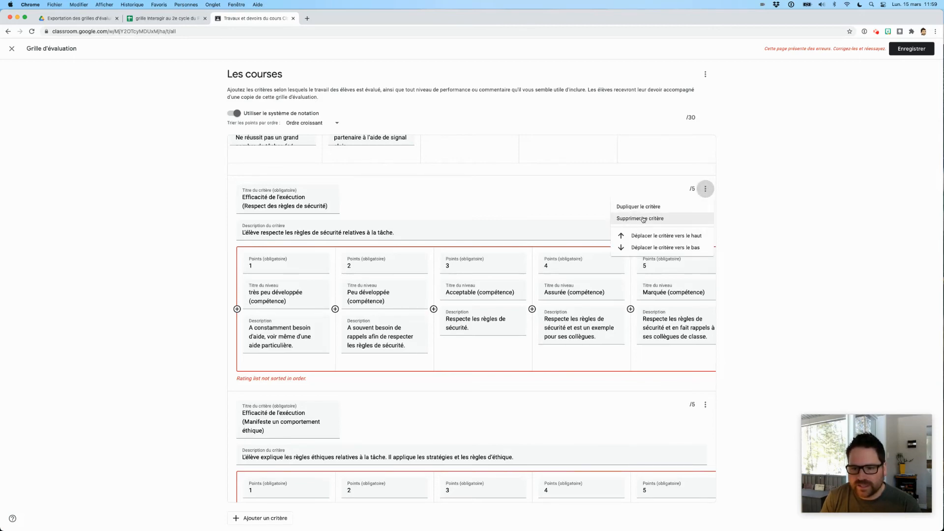
left_click(643, 218)
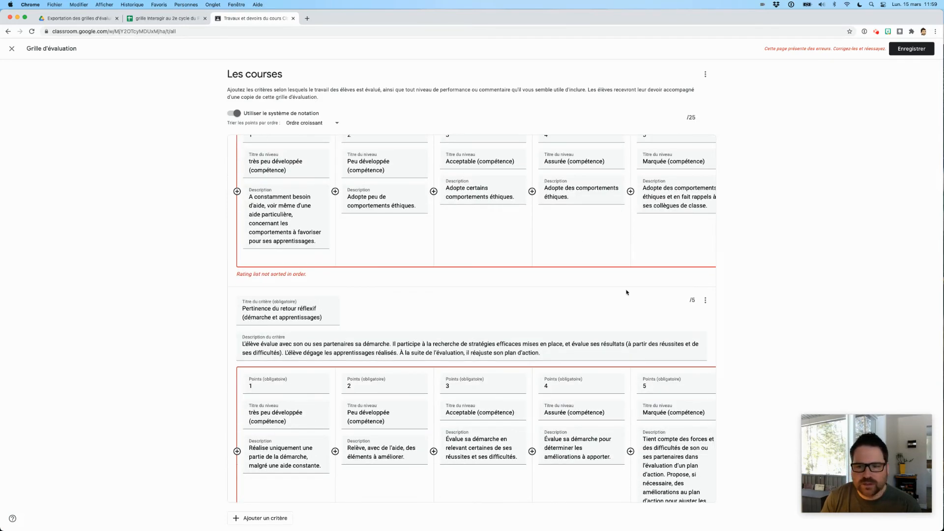
scroll(626, 293, "up", 3)
left_click(705, 167)
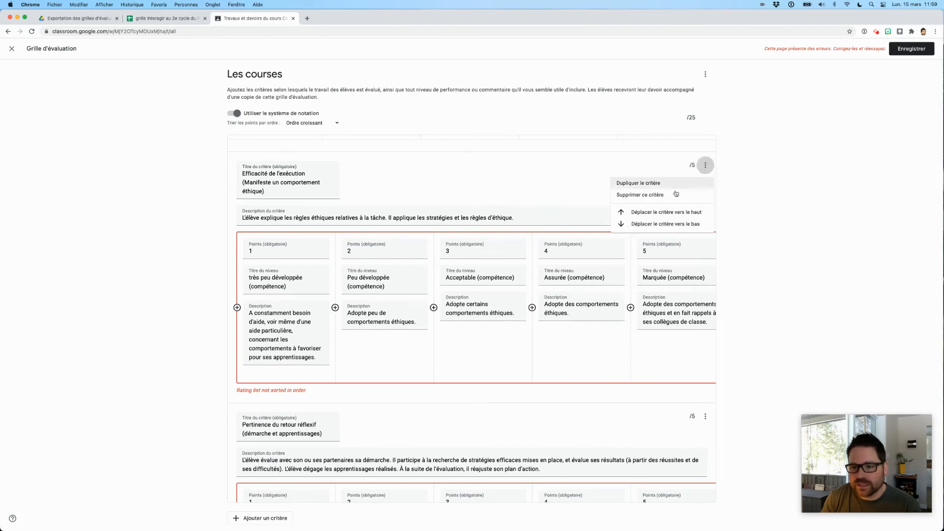
left_click(640, 194)
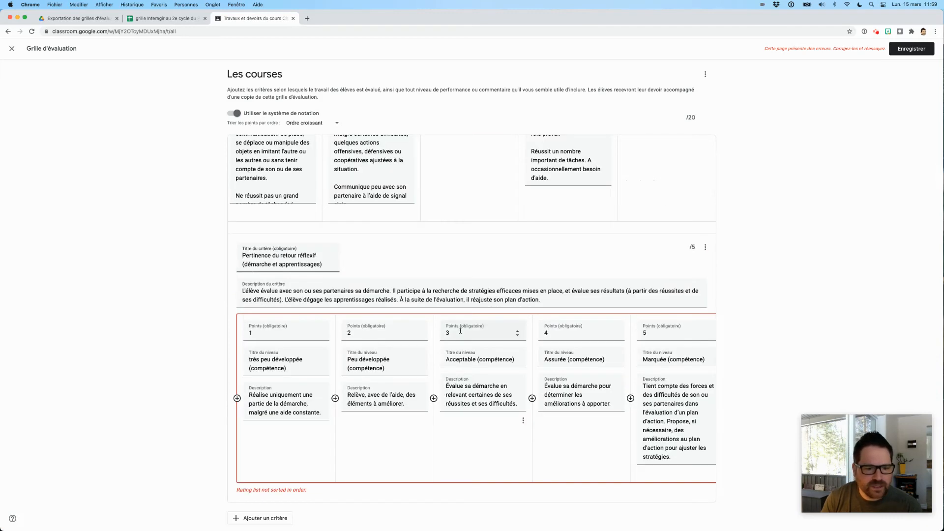
- Change each level's points in the "Pertinence du retour réflexif" criterion and restore them to 1, 2, 3, 4 and 5
left_click(321, 333)
left_click(320, 336)
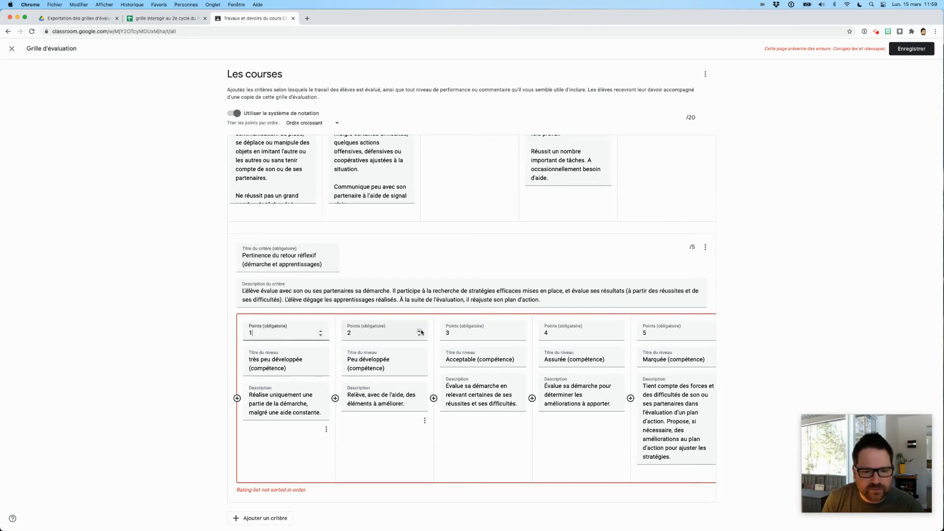
left_click(419, 333)
left_click(419, 336)
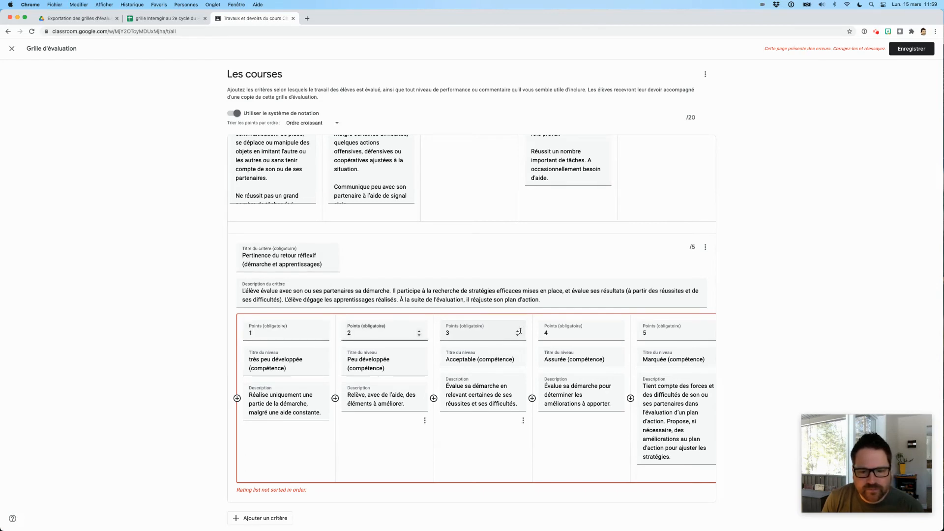
left_click(518, 336)
left_click(616, 335)
left_click(714, 333)
left_click(701, 335)
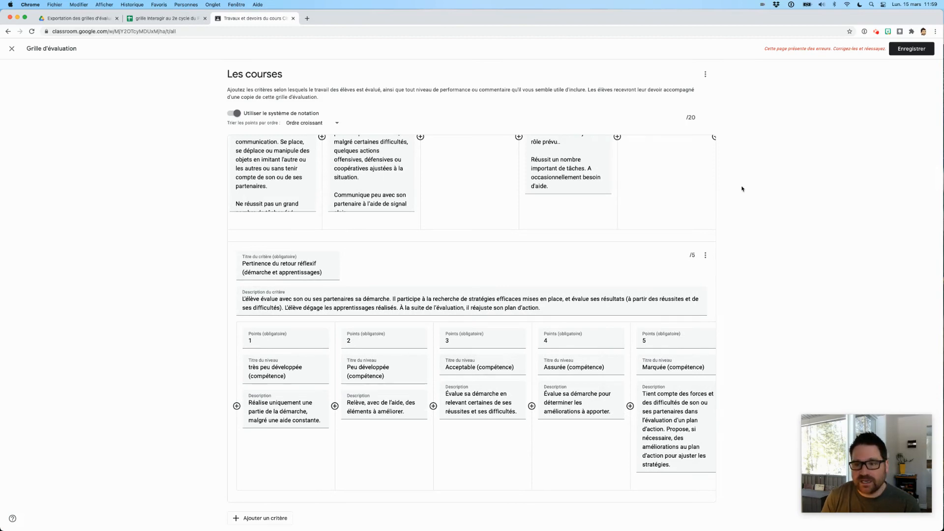
- Review the corrected criteria from the start of the rubric and save it to the "Les courses" assignment
scroll(756, 134, "up", 10)
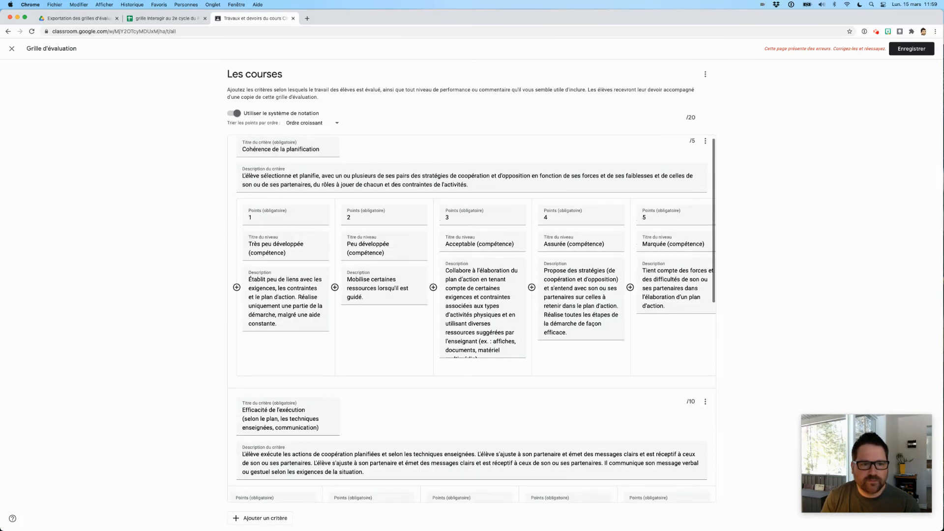
left_click(900, 48)
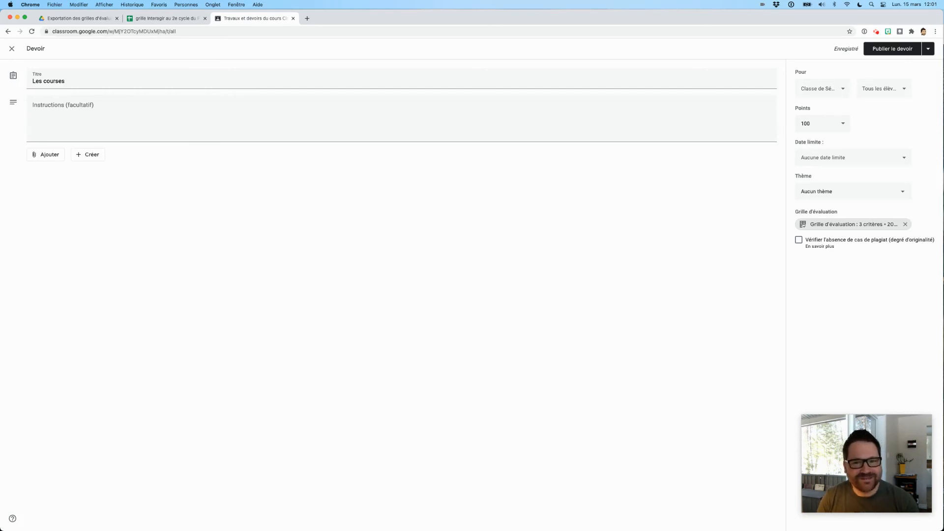
left_click(877, 32)
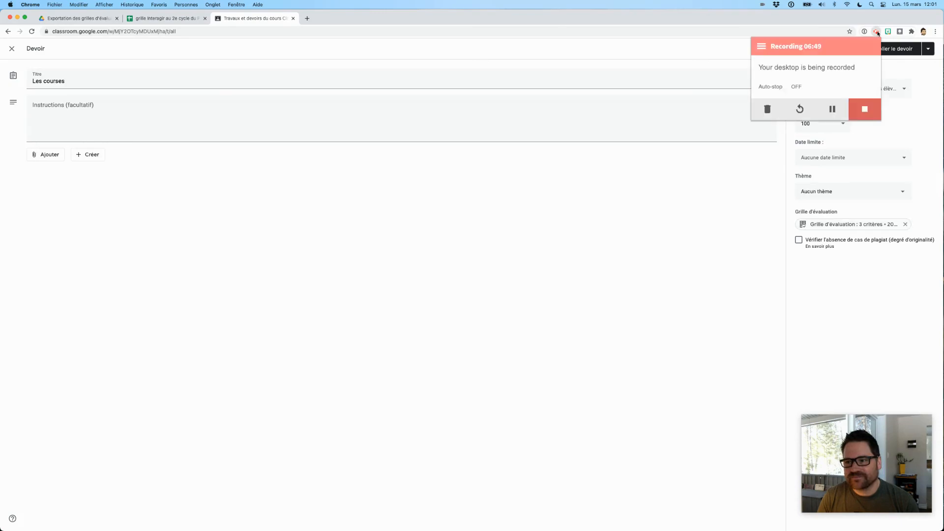